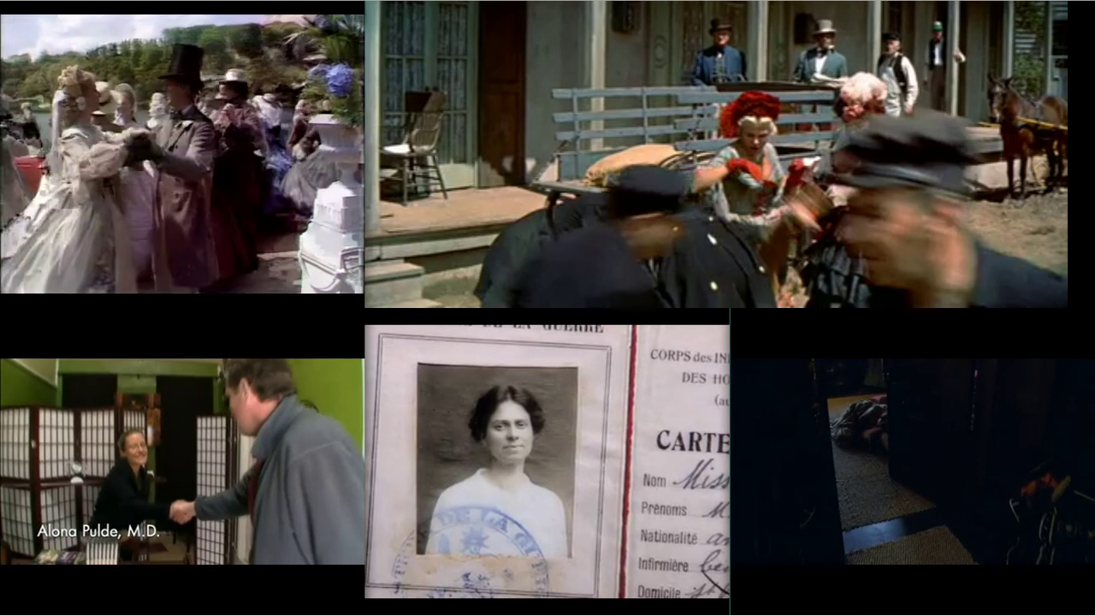
# Pause the street-scene and office clips at new frames
pyautogui.click(481, 140)
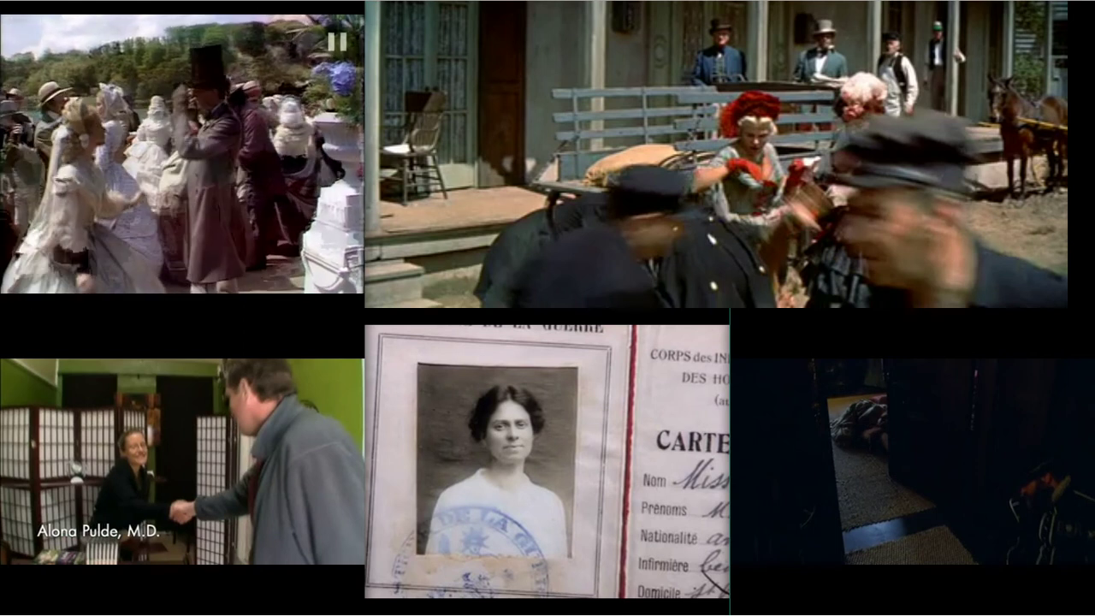
pyautogui.click(481, 141)
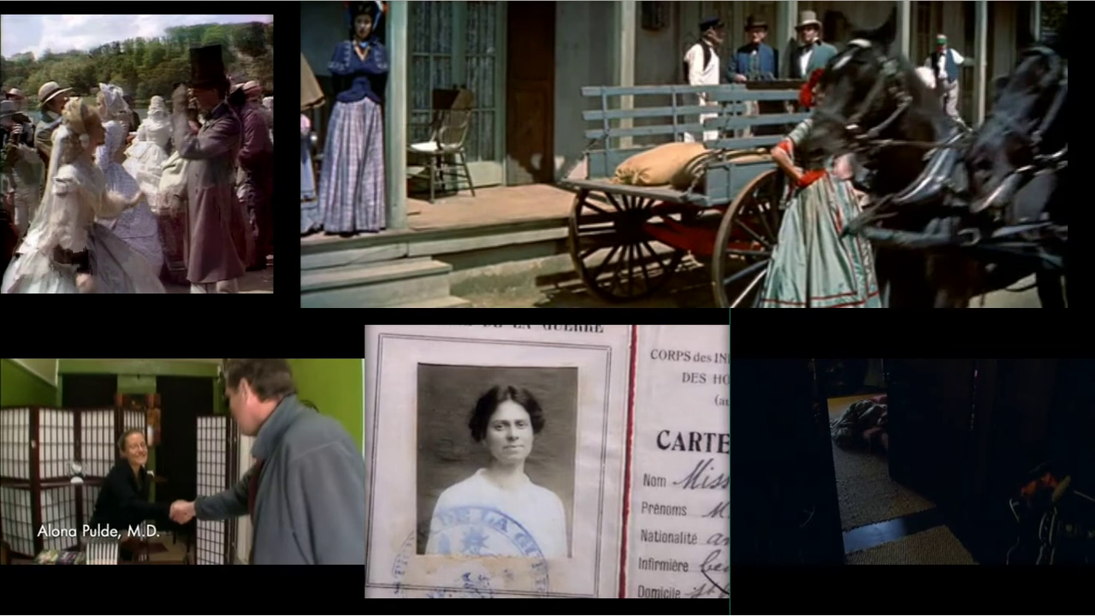
pyautogui.press('space')
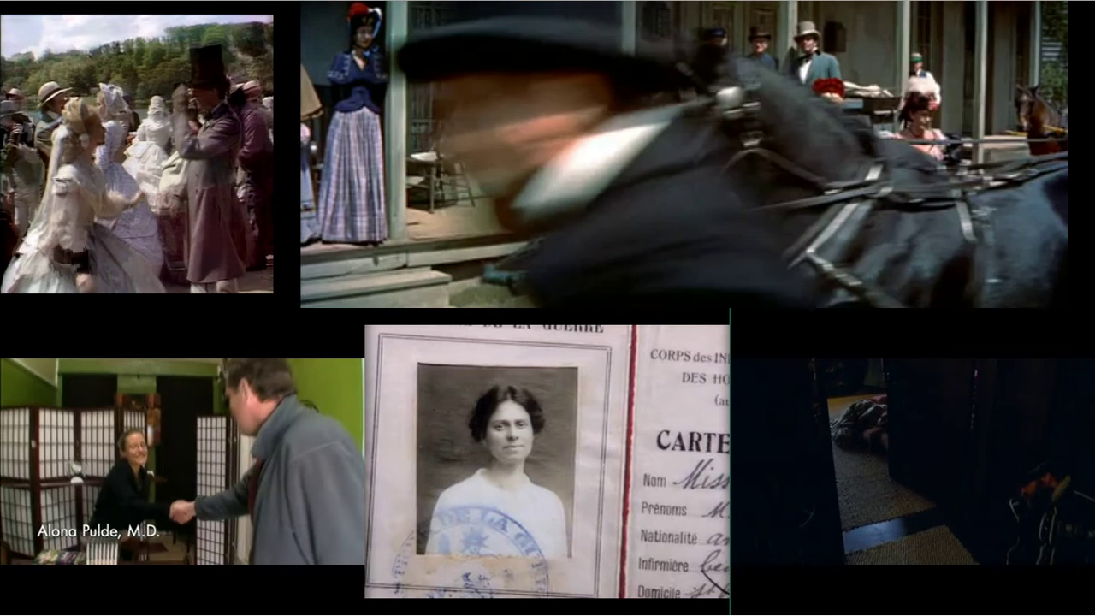
pyautogui.click(241, 433)
pyautogui.press('space')
# Play the ID-card clip, showing and then hiding its playback controls with Ctrl+H
pyautogui.click(459, 457)
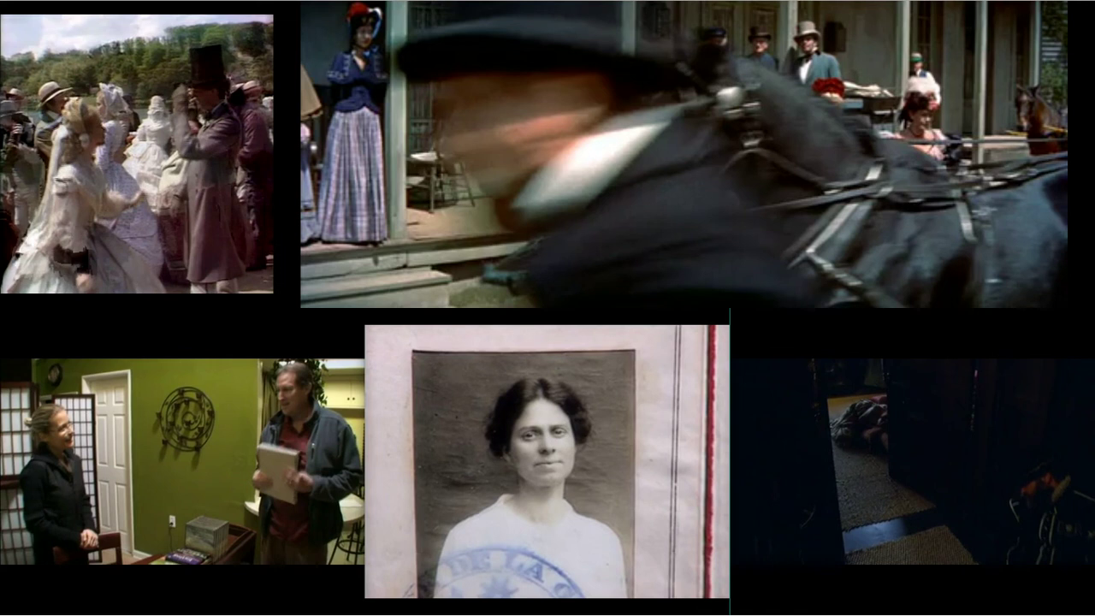
pyautogui.hotkey('ctrl', 'h')
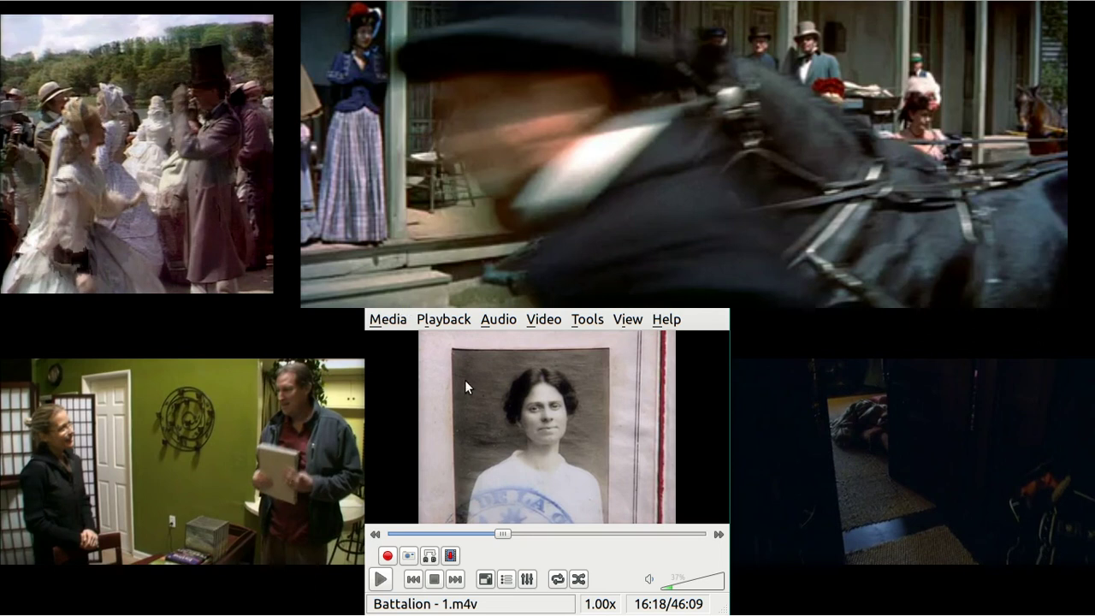
pyautogui.hotkey('ctrl', 'h')
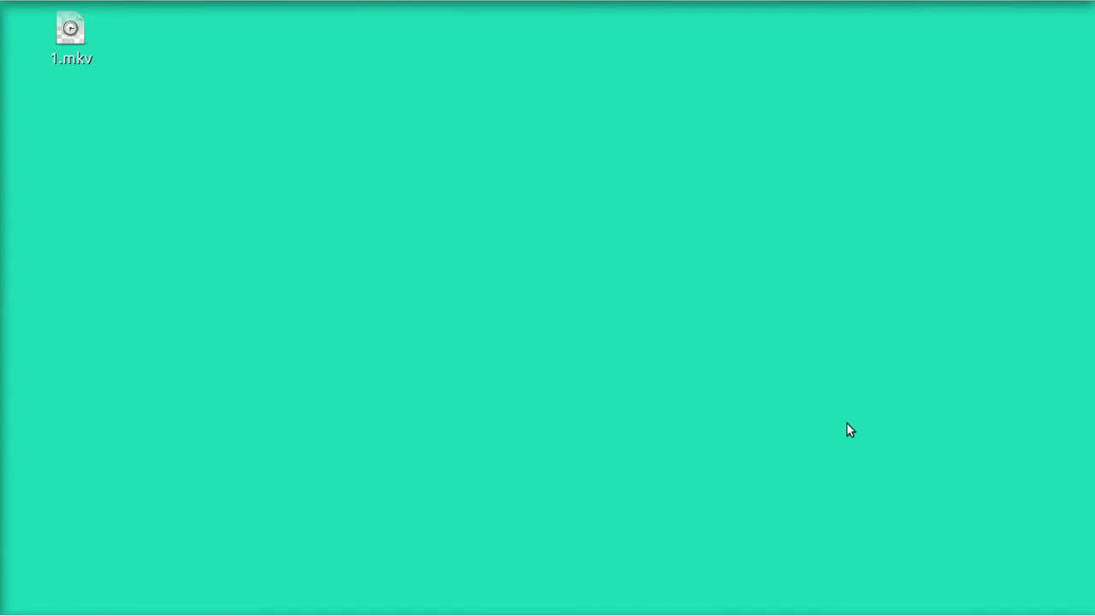
# Reveal the GNOME top panel above the empty desktop
pyautogui.moveTo(1065, 12)
pyautogui.moveTo(220, 7)
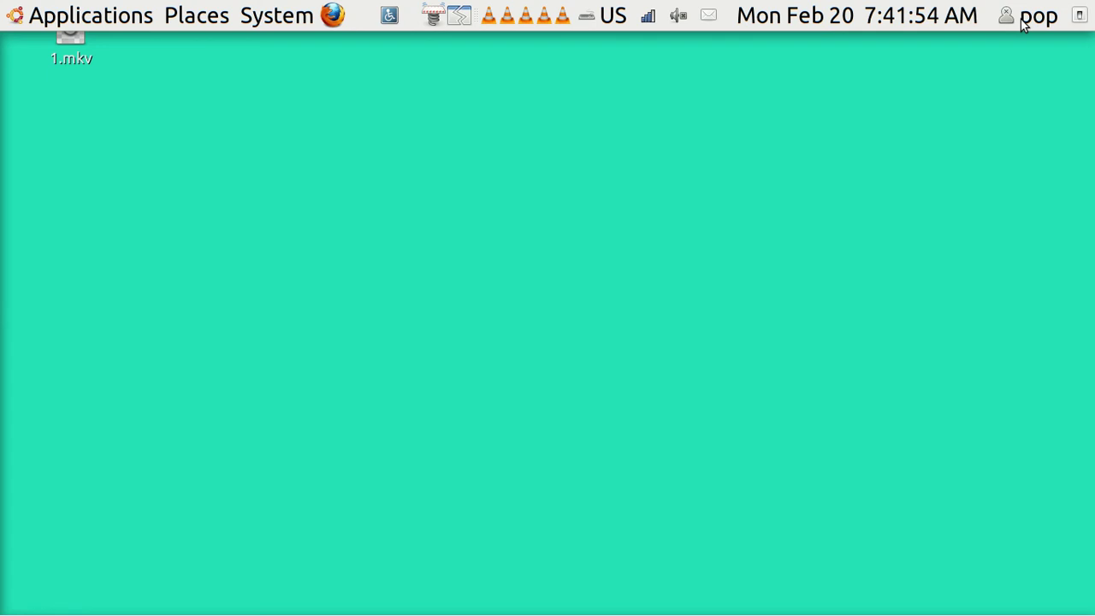
# Open System Settings from the session menu, then close it again
pyautogui.click(1079, 19)
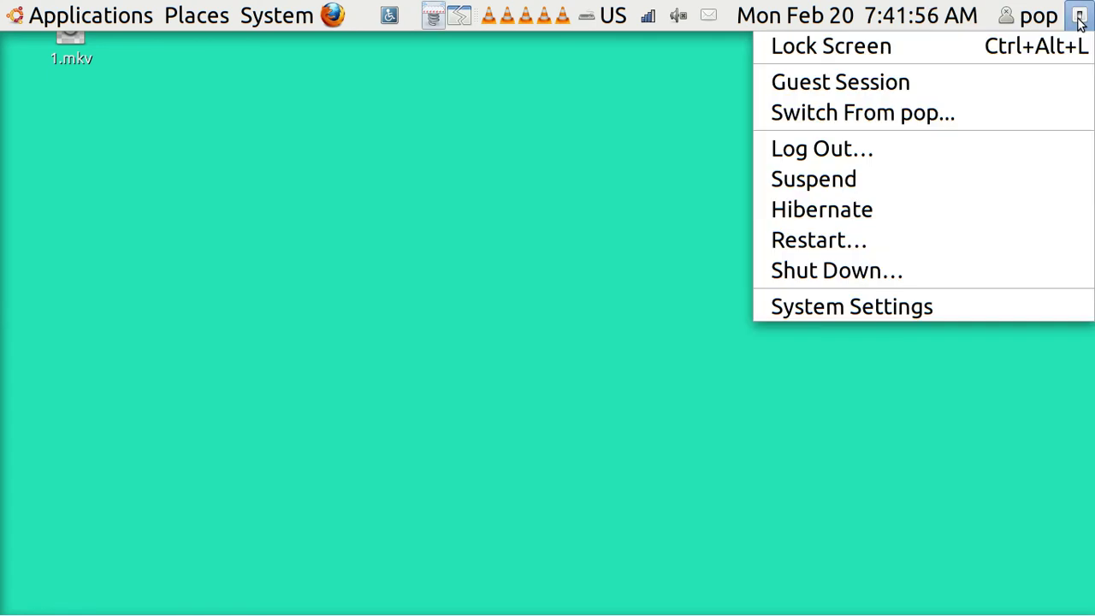
pyautogui.click(1014, 309)
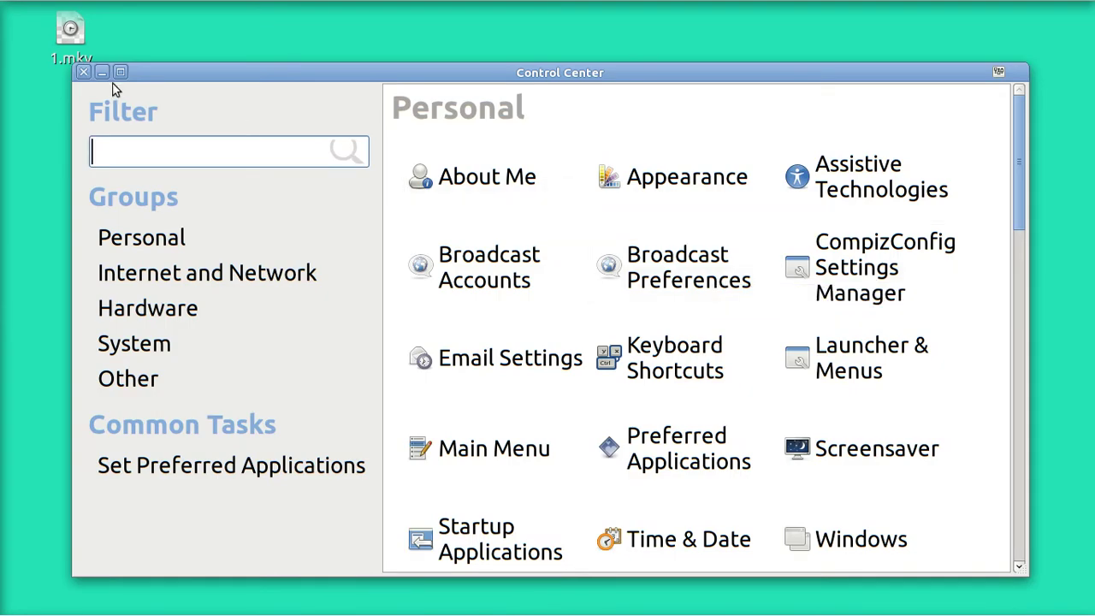
pyautogui.click(83, 73)
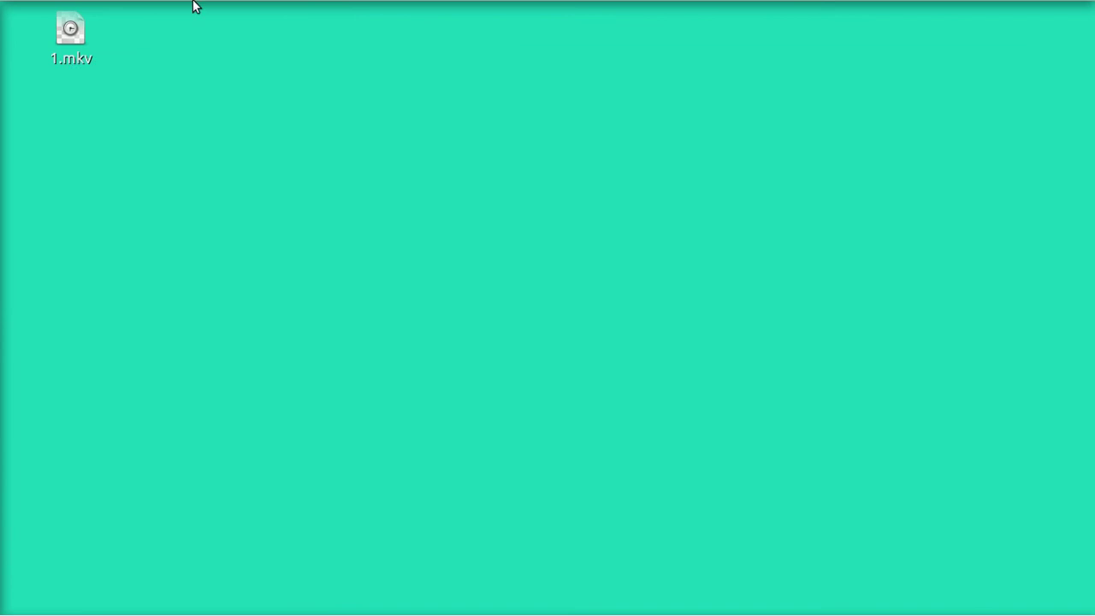
# Launch CompizConfig Settings Manager from System > Preferences and filter plugins by 'W'
pyautogui.click(270, 17)
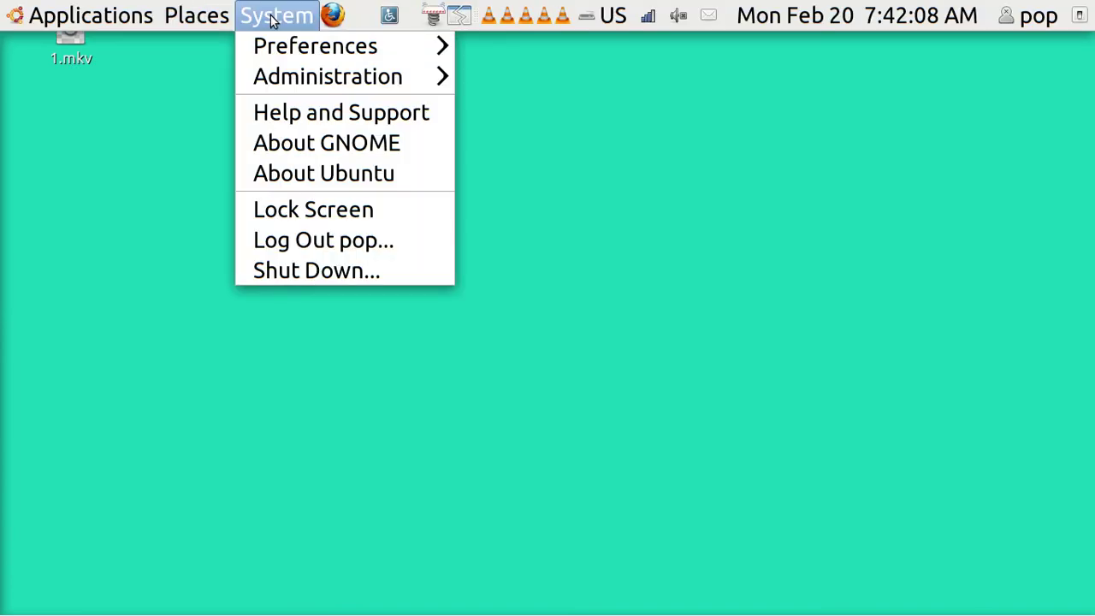
pyautogui.moveTo(286, 42)
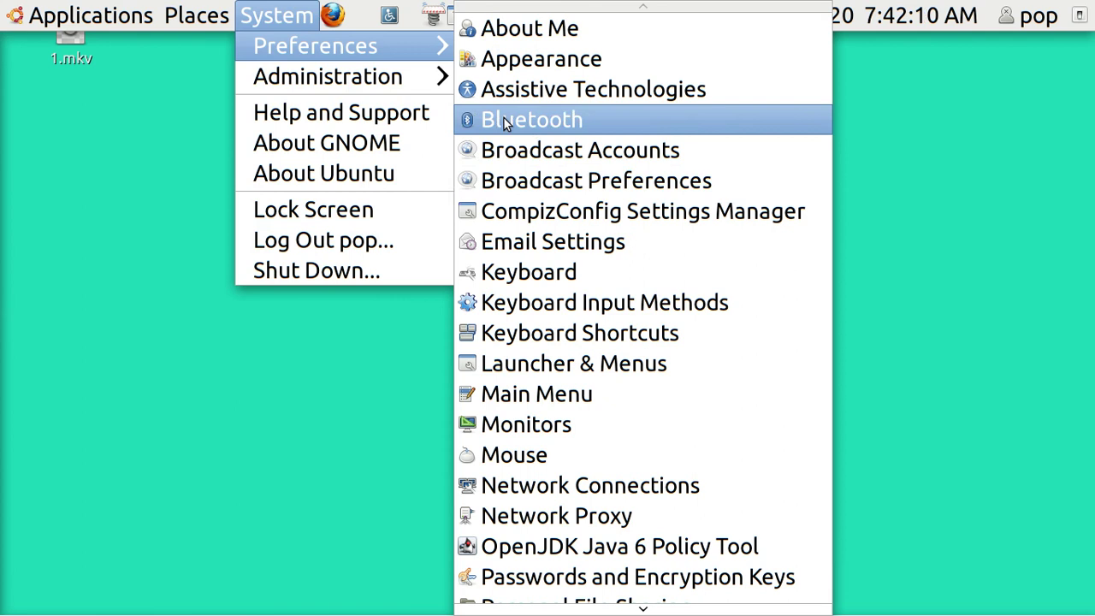
pyautogui.click(551, 211)
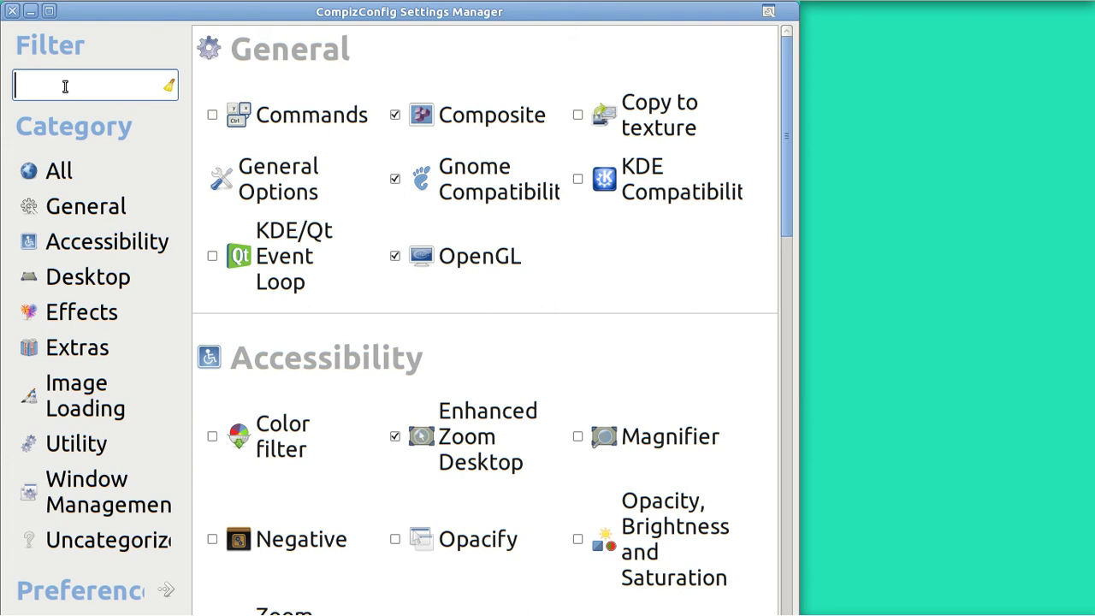
pyautogui.write('W')
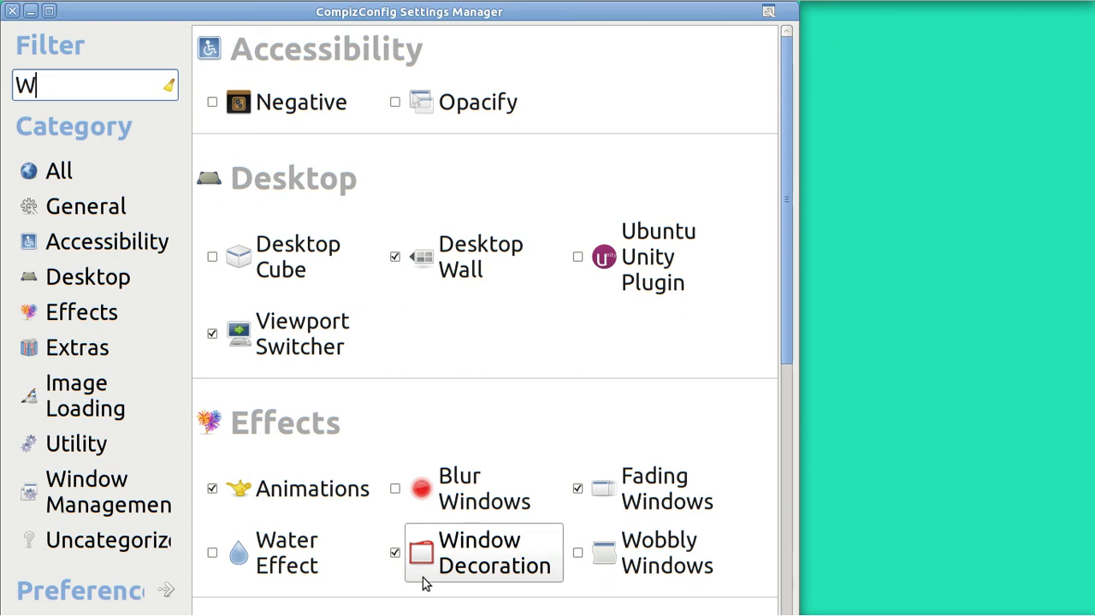
# Open the Window Decoration plugin settings and glance at the tiled video windows
pyautogui.click(464, 559)
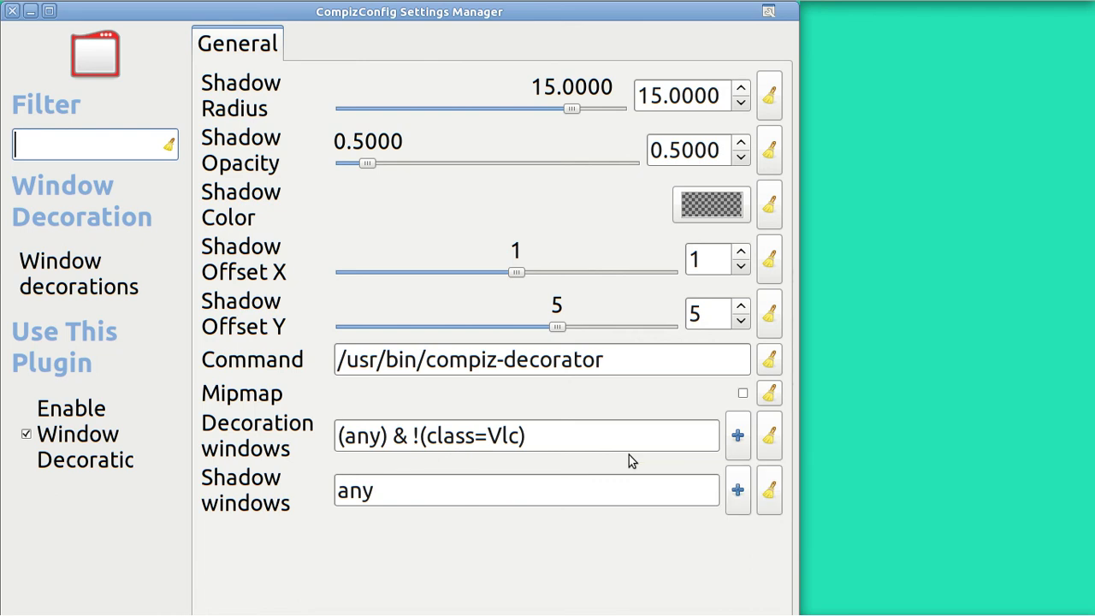
pyautogui.hotkey('alt', 'Tab')
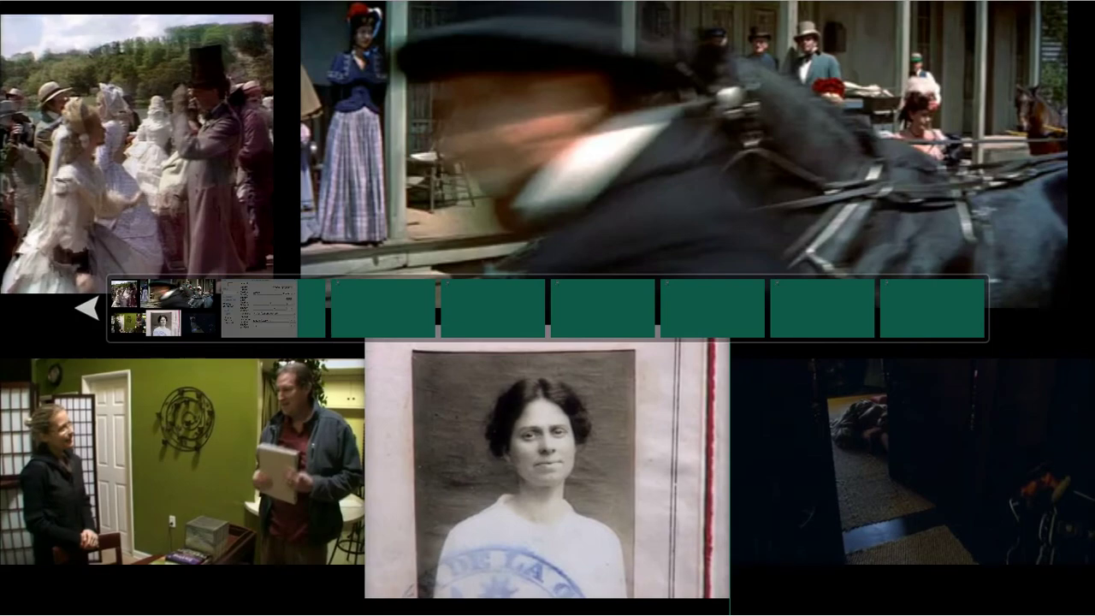
pyautogui.hotkey('alt', 'Tab')
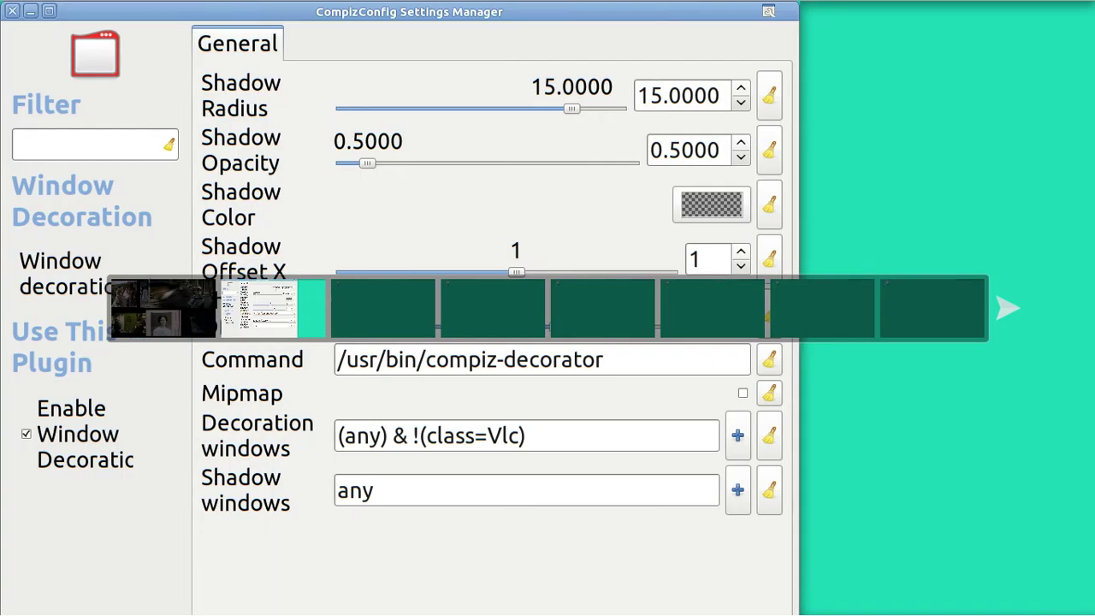
# Reset Decoration windows to its default, then focus the Battalion and Forks Over Knives windows
pyautogui.click(770, 441)
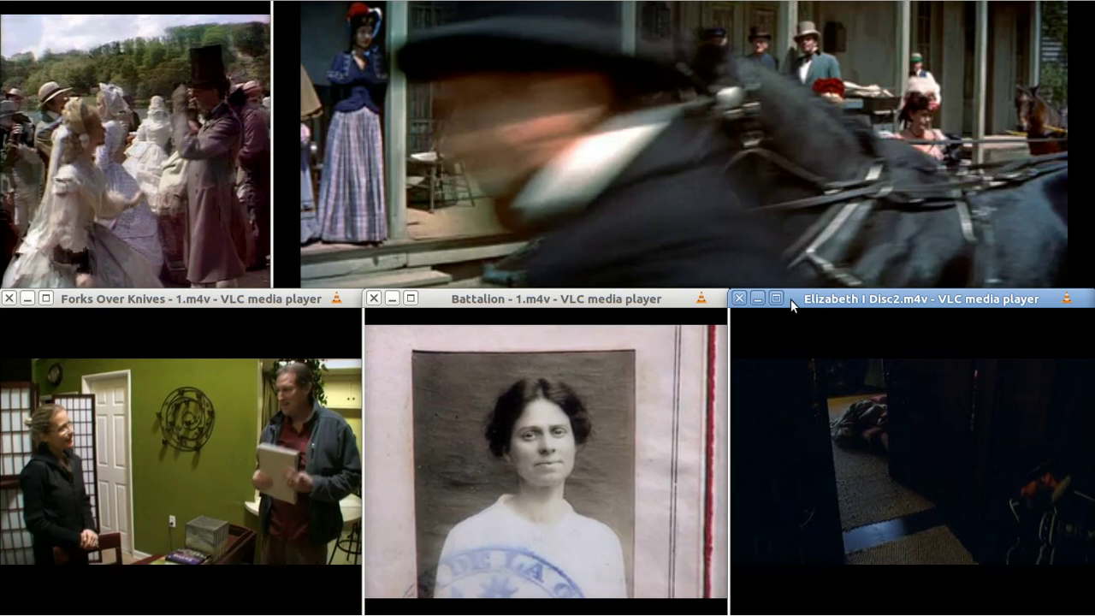
pyautogui.click(669, 303)
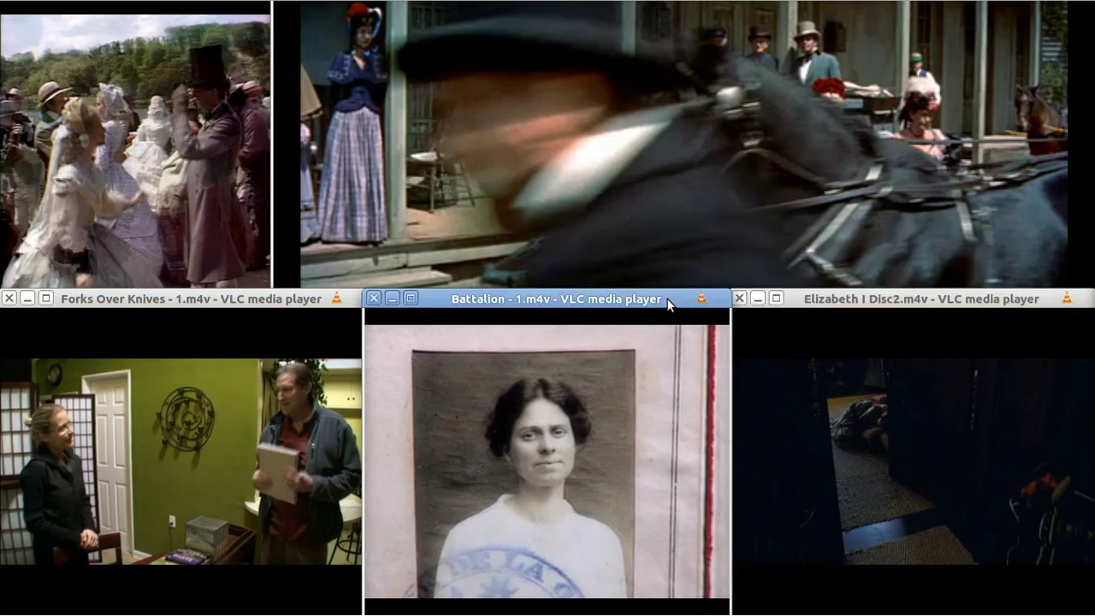
pyautogui.click(266, 299)
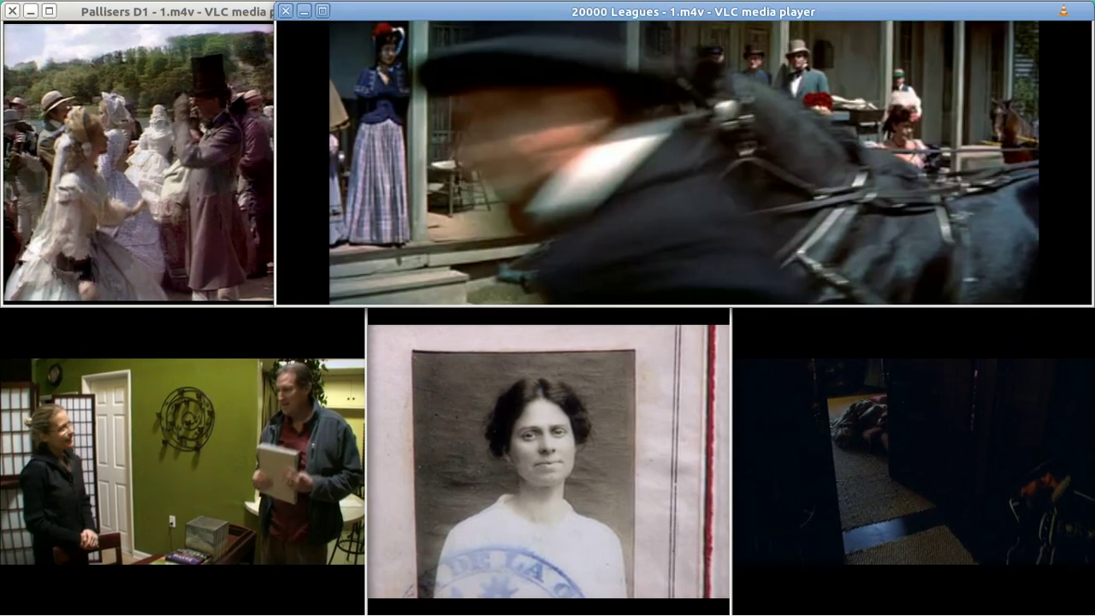
# Focus the Elizabeth I, Battalion, Forks Over Knives and 20000 Leagues windows to check their title bars
pyautogui.click(852, 395)
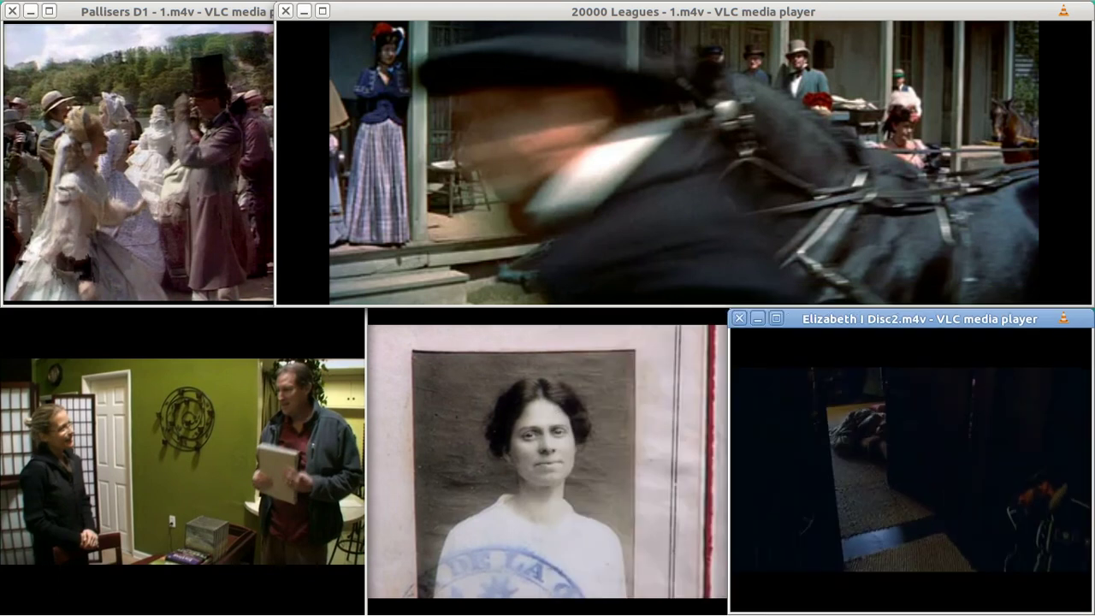
pyautogui.click(550, 397)
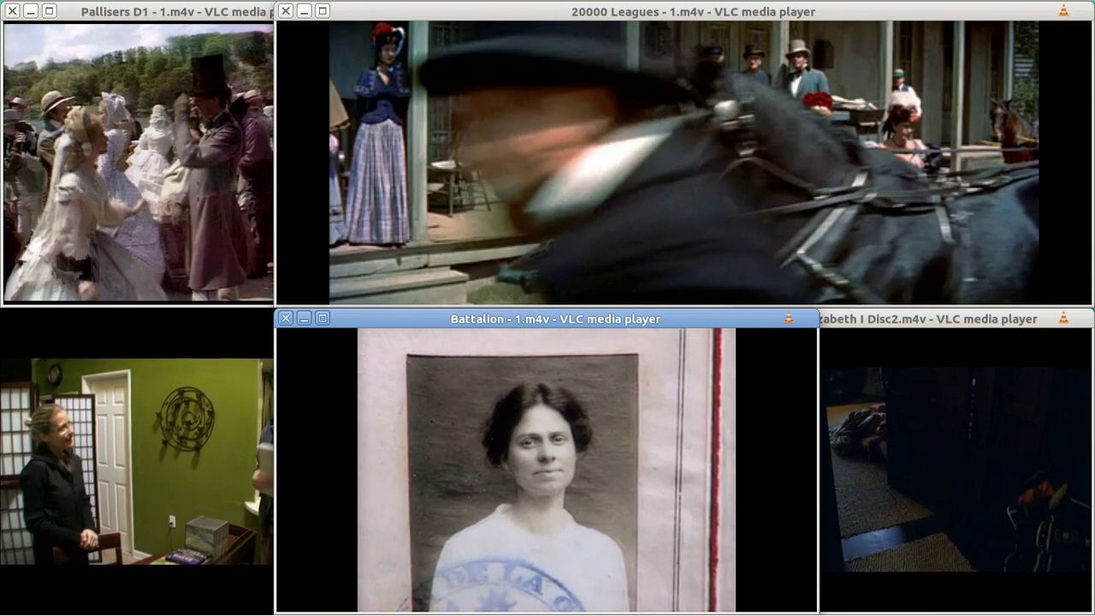
pyautogui.click(167, 397)
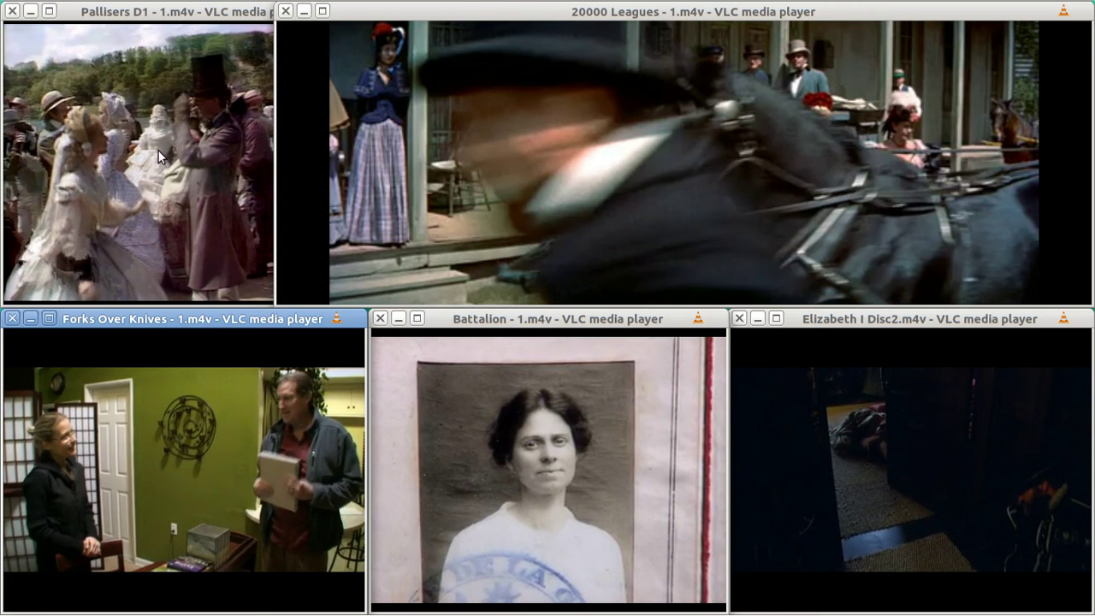
pyautogui.click(505, 141)
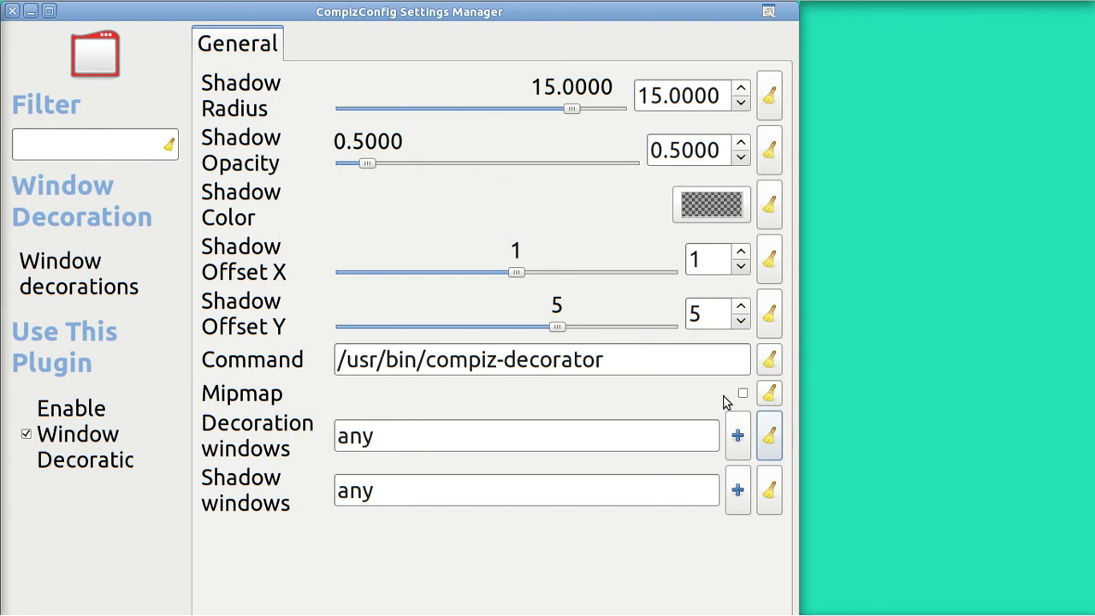
# Add an inverted Window Class Vlc match to Decoration windows, grabbing the class from a VLC window
pyautogui.click(738, 437)
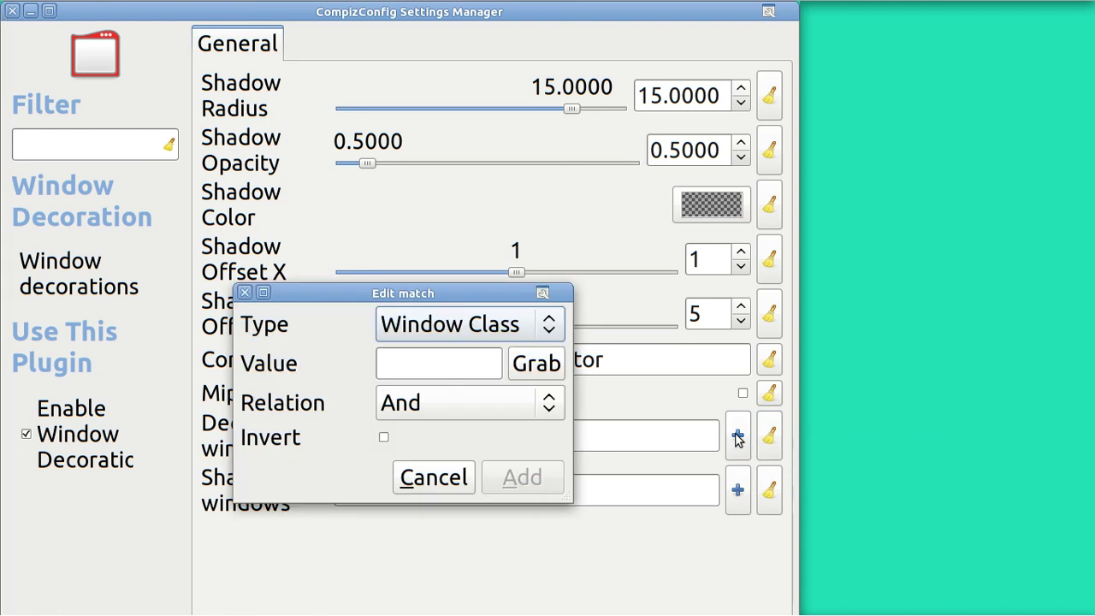
pyautogui.click(547, 365)
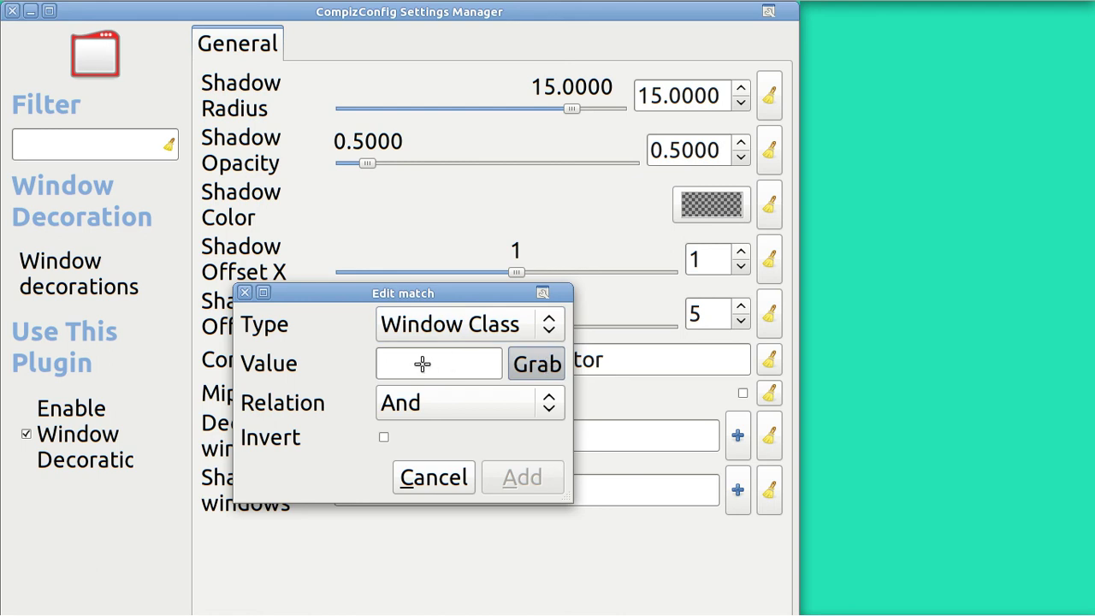
pyautogui.hotkey('ctrl', 'alt', 'Right')
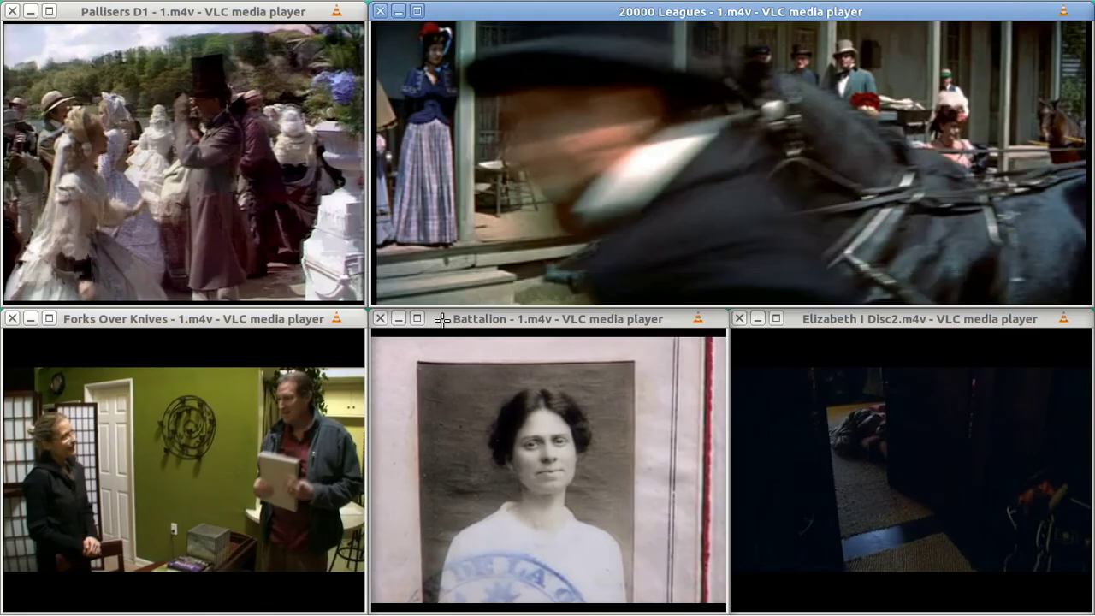
pyautogui.click(542, 165)
pyautogui.hotkey('ctrl', 'alt', 'Right')
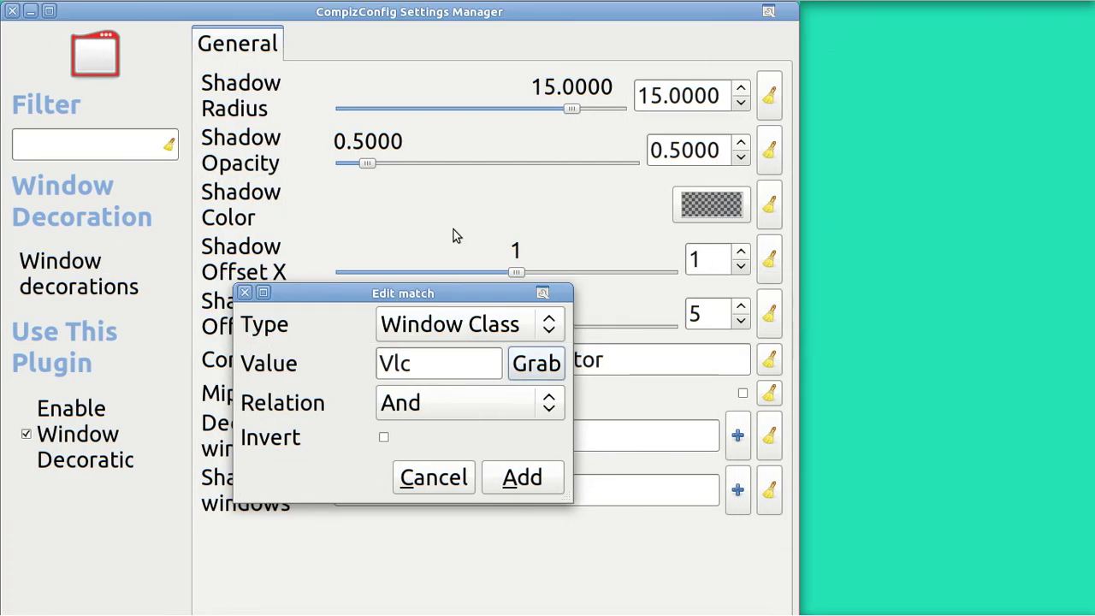
pyautogui.click(385, 439)
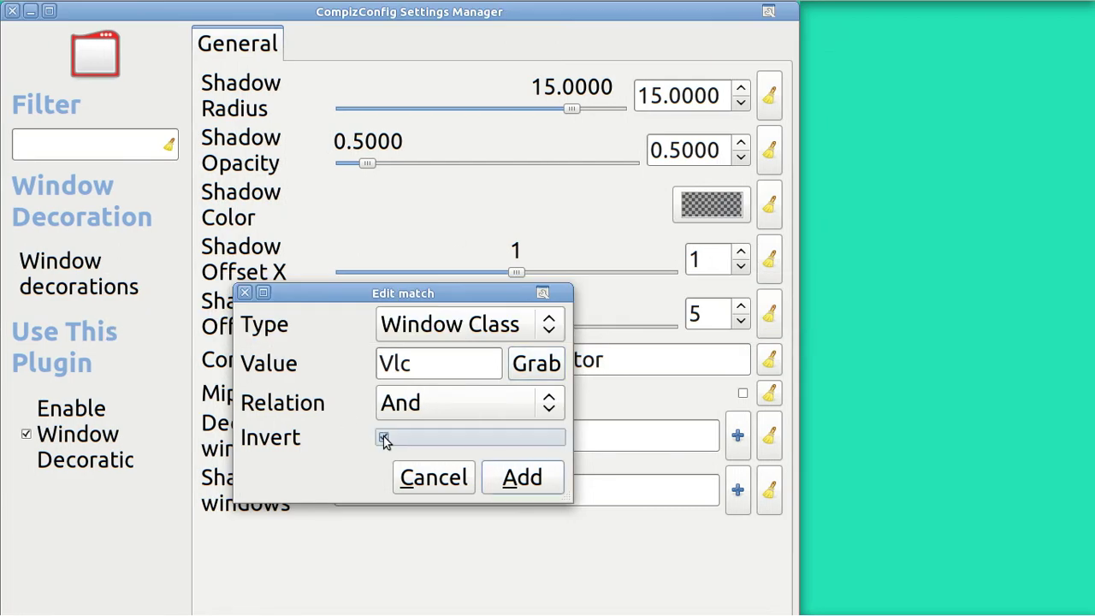
pyautogui.click(529, 480)
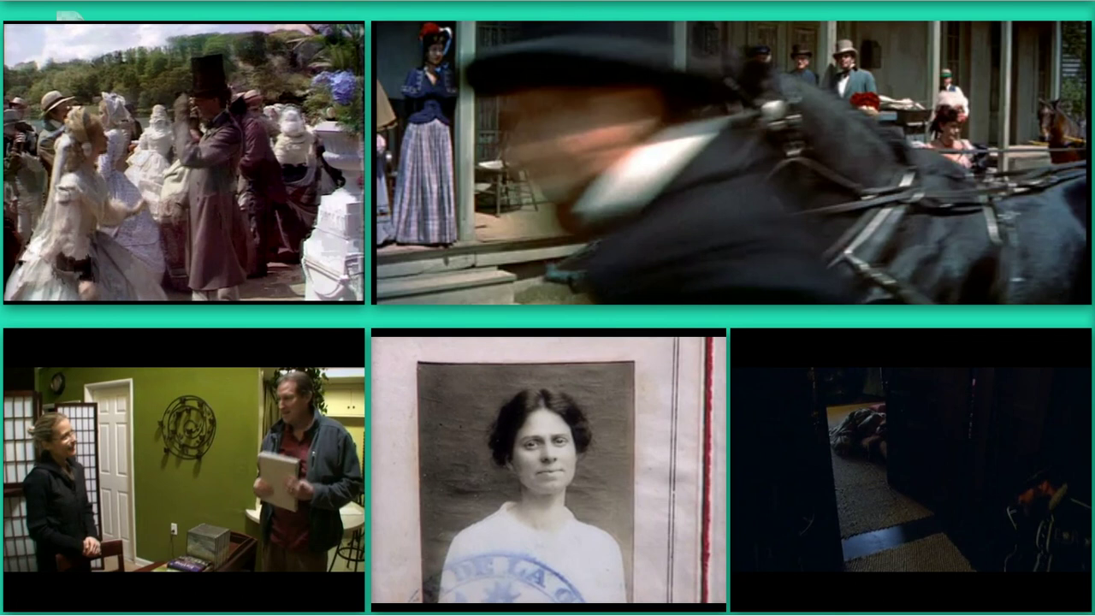
# Return to the CompizConfig Window Decoration settings after checking the undecorated VLC tiles
pyautogui.hotkey('alt', 'Tab')
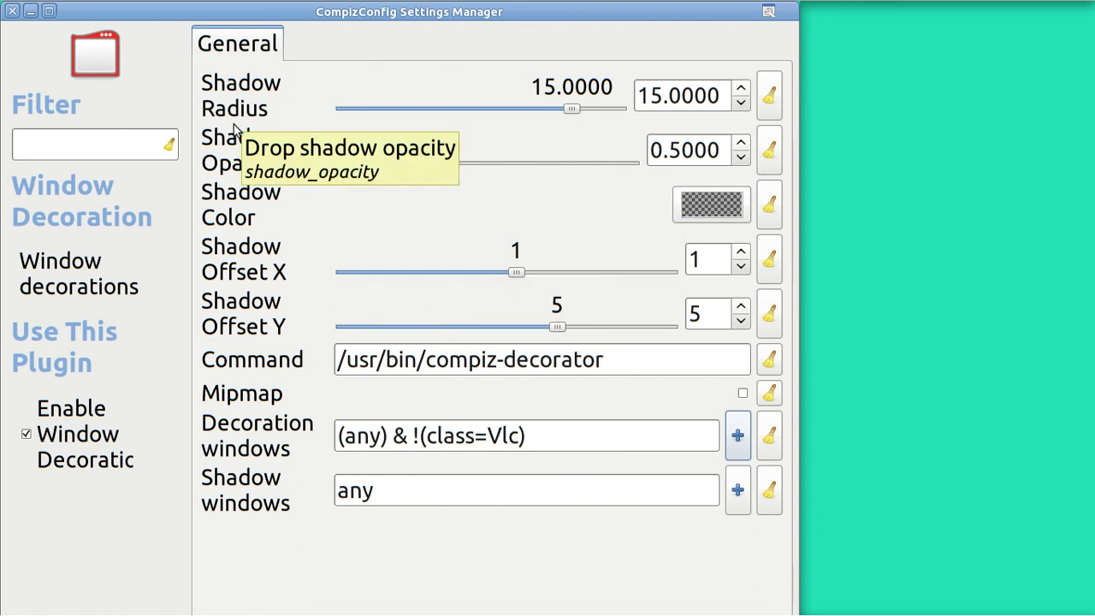
# Launch Calculator from Applications > Accessories
pyautogui.click(90, 16)
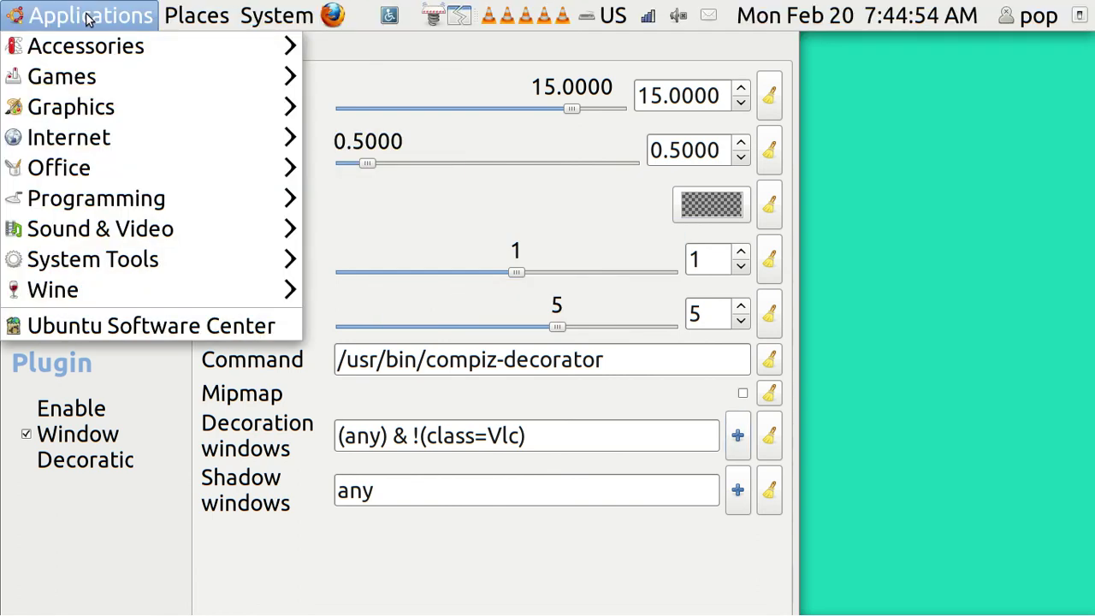
pyautogui.moveTo(91, 43)
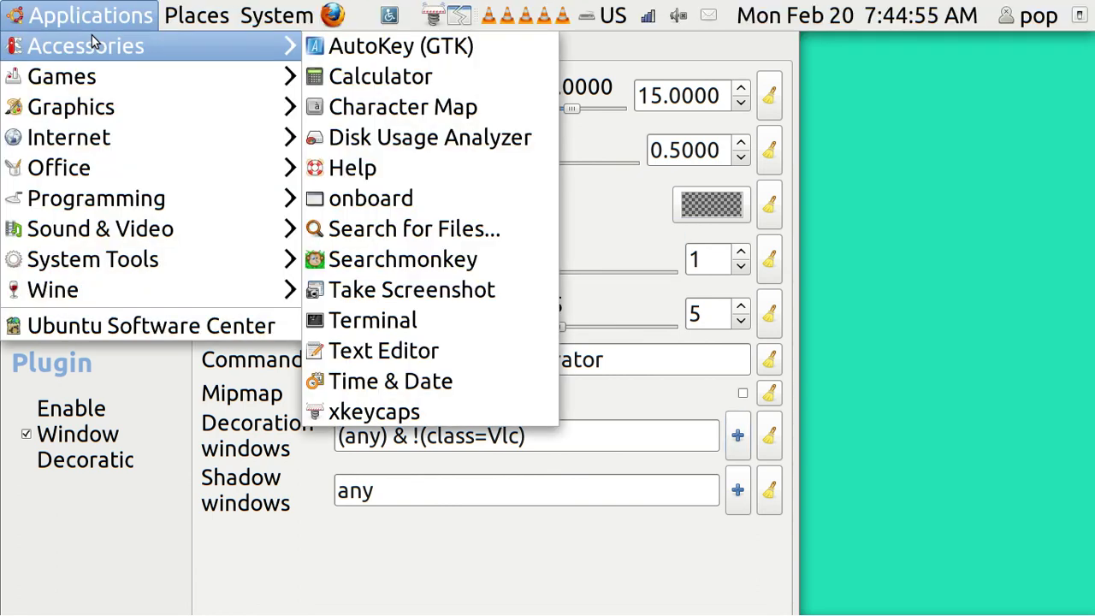
pyautogui.click(351, 77)
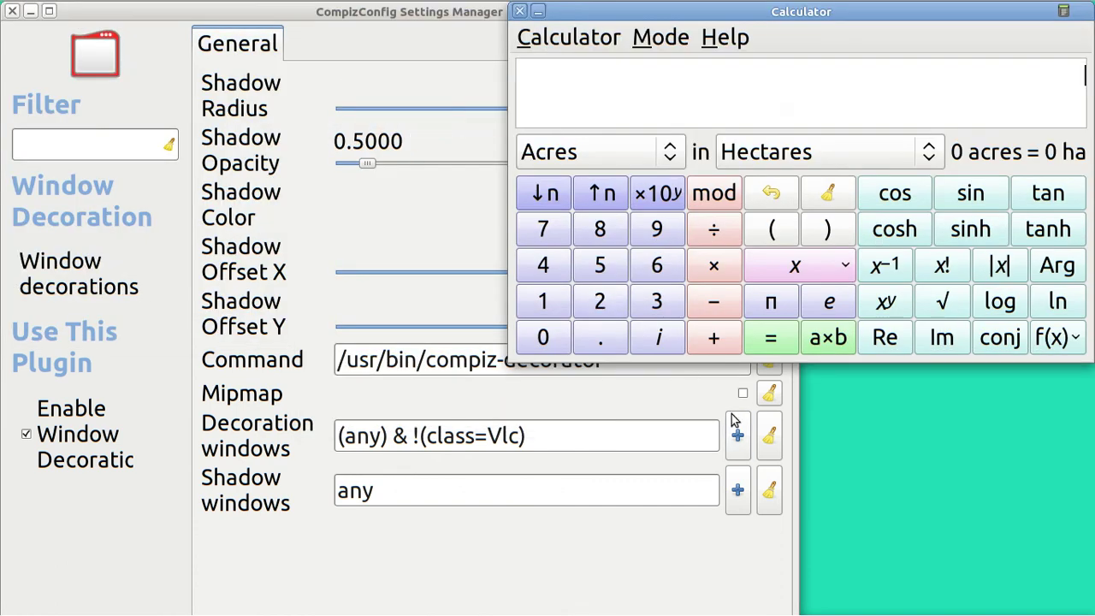
# Prepare an inverted Window Class Gcalctool match for Decoration windows by grabbing the Calculator window
pyautogui.click(740, 437)
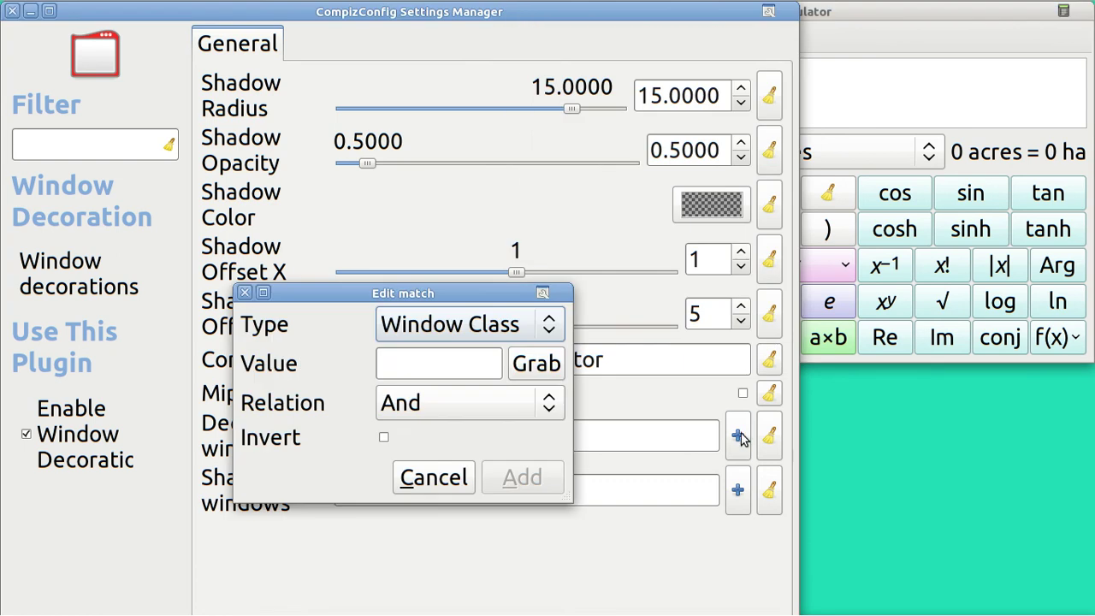
pyautogui.click(542, 362)
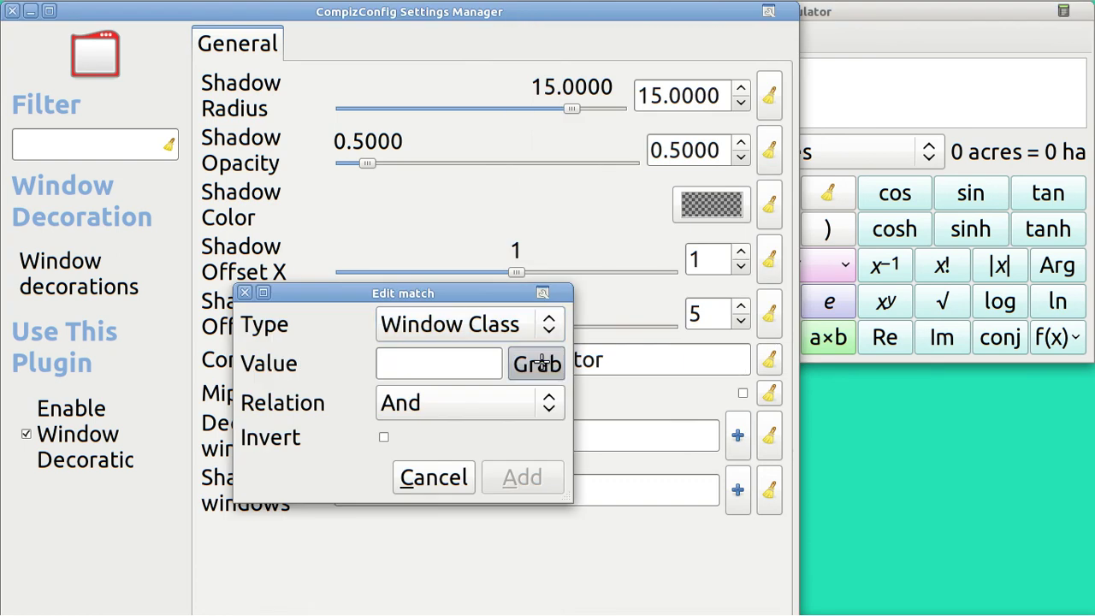
pyautogui.click(850, 86)
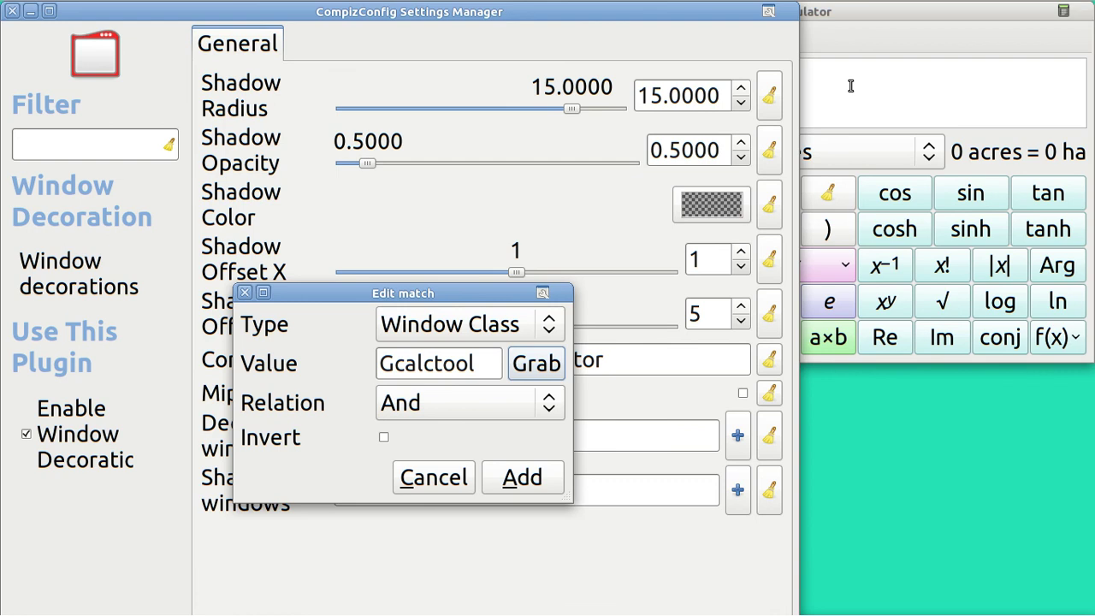
pyautogui.click(382, 439)
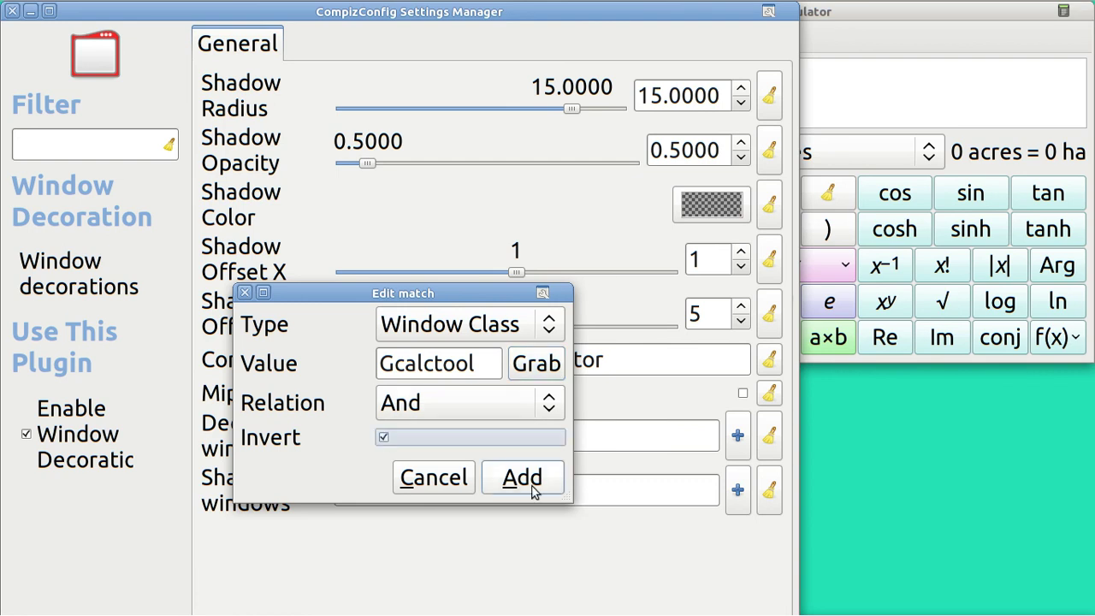